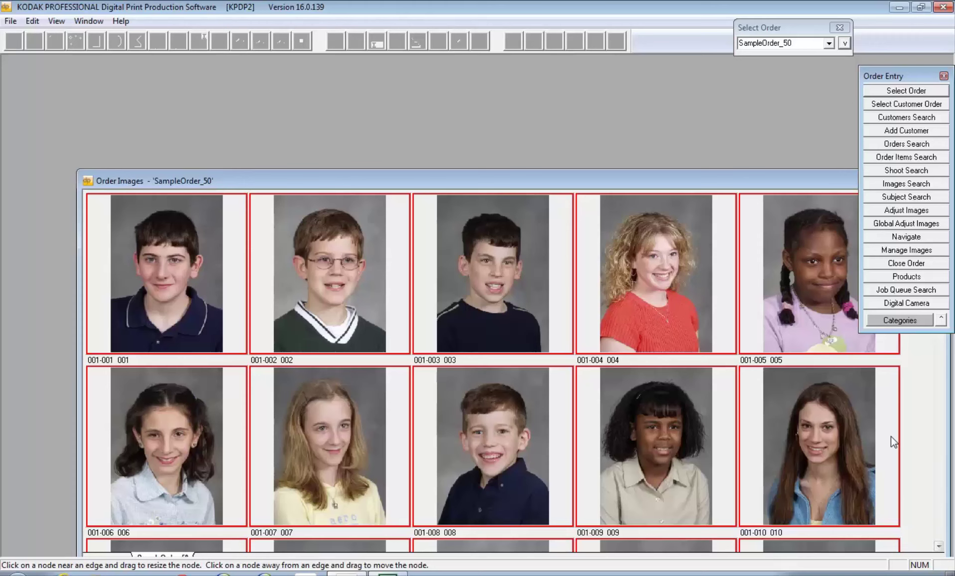
# Step: Open the Crop/Head Alignment Setup for the selected images of SampleOrder_50
pyautogui.rightClick(484, 233)
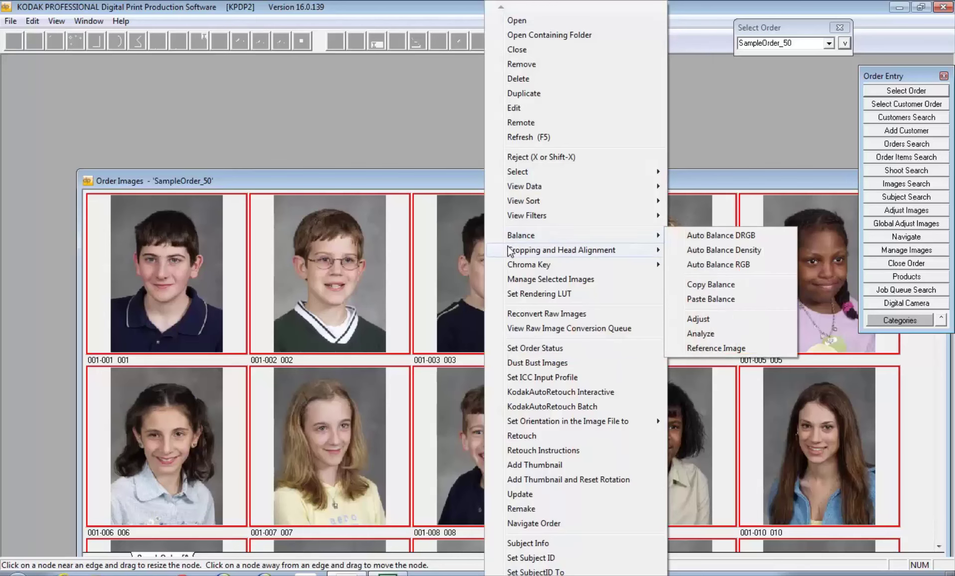
pyautogui.moveTo(520, 251)
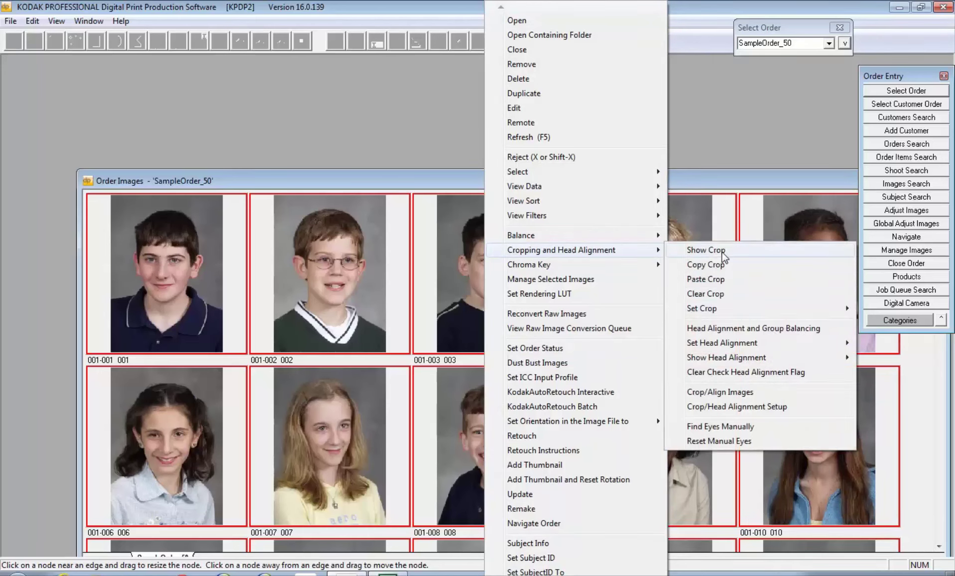
pyautogui.moveTo(725, 310)
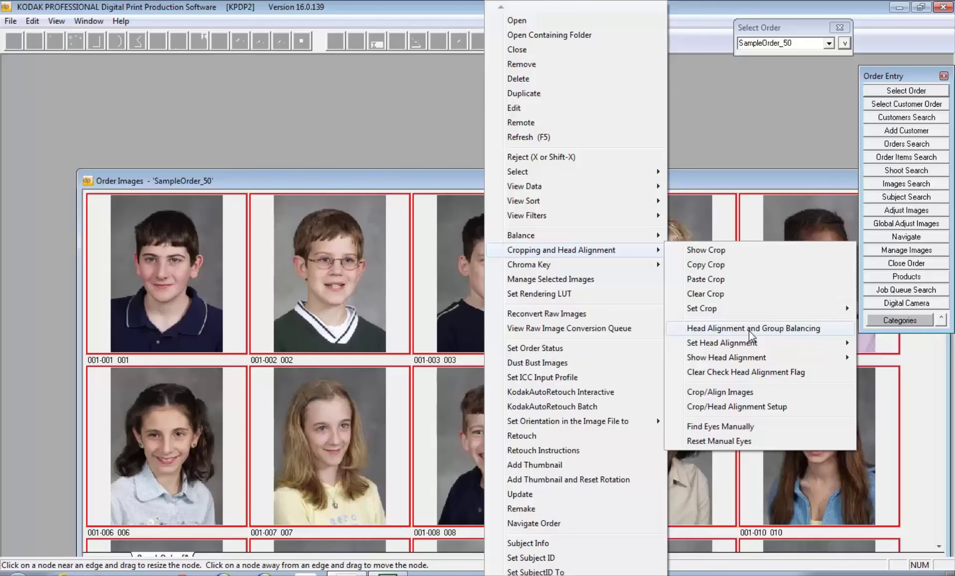
pyautogui.moveTo(751, 344)
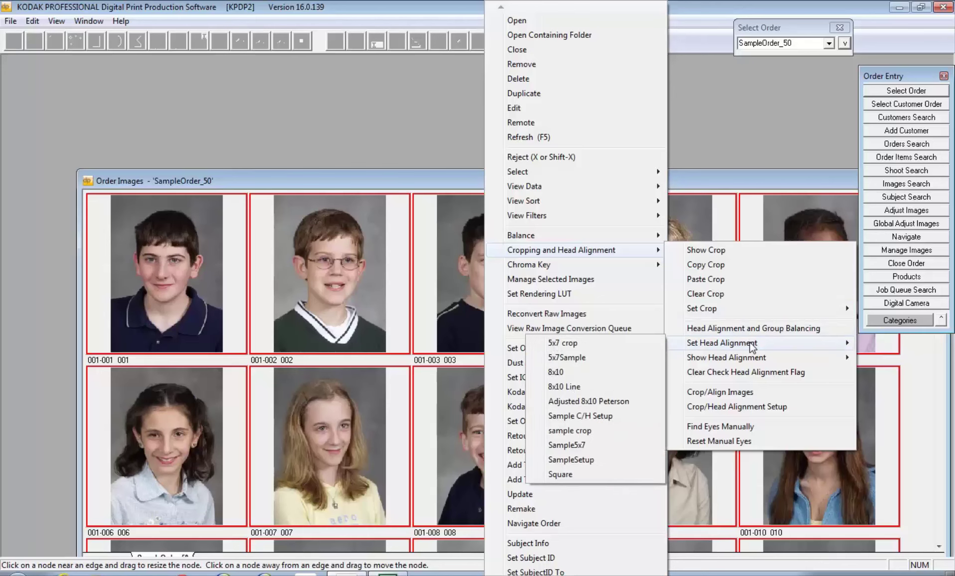
pyautogui.click(747, 408)
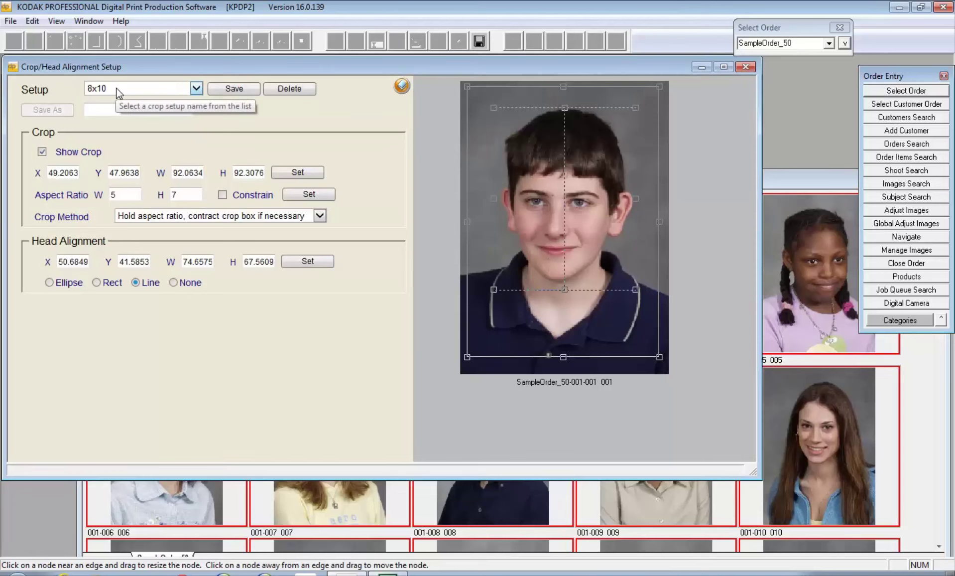
# Step: Load the adjusted 8x10 setup, shorten its head alignment box to a height of about 66.8 by raising the lower edge, and save it
pyautogui.click(191, 91)
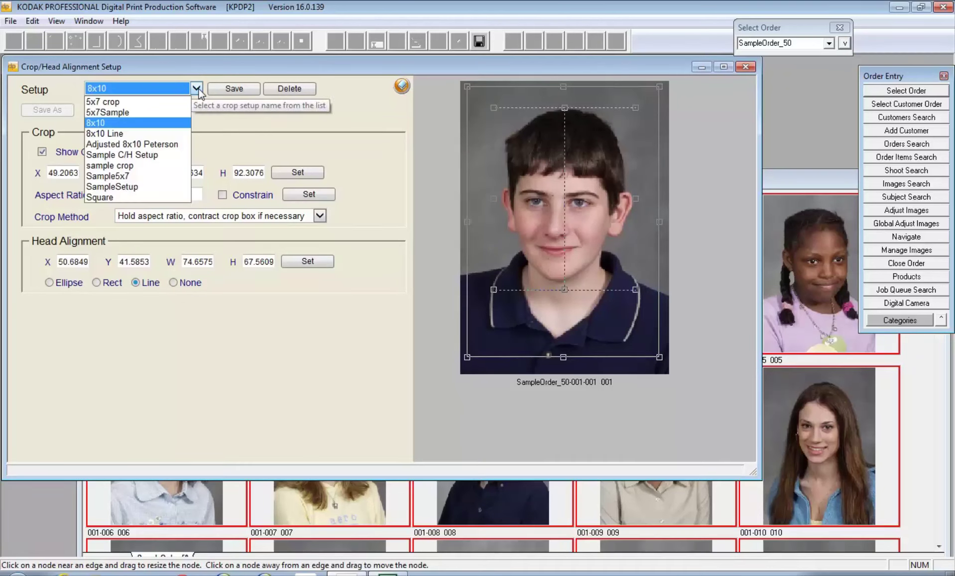
pyautogui.click(105, 144)
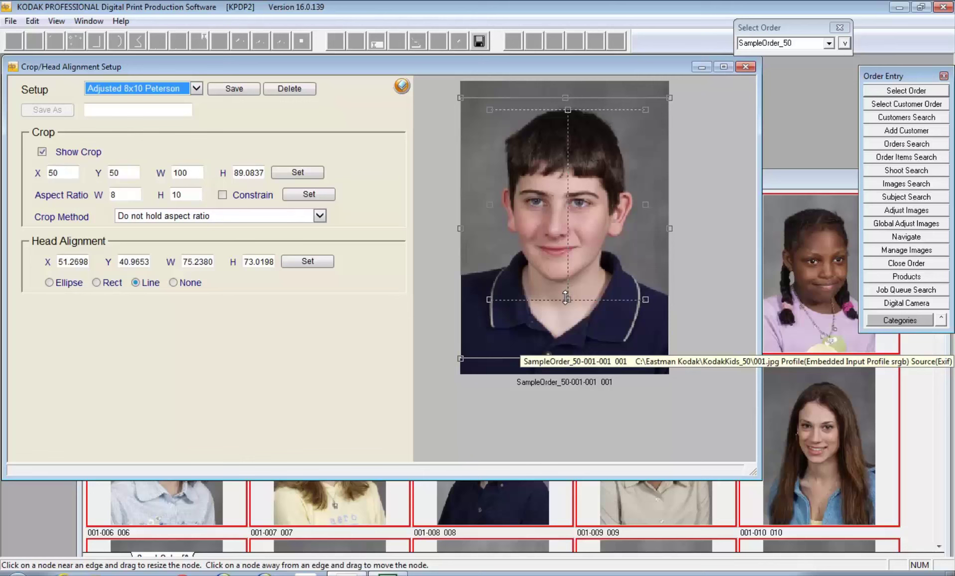
pyautogui.moveTo(568, 299); pyautogui.dragTo(568, 283)
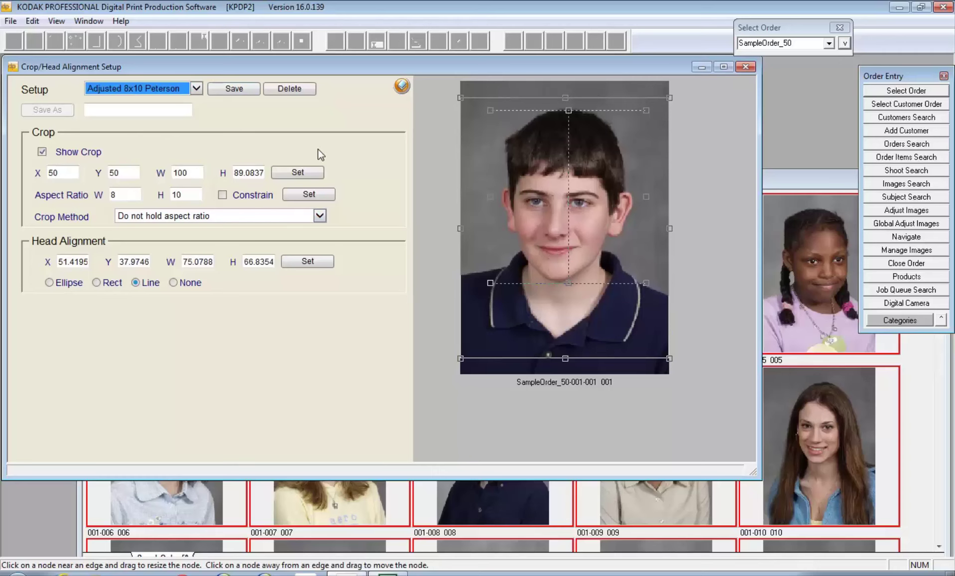
pyautogui.click(230, 90)
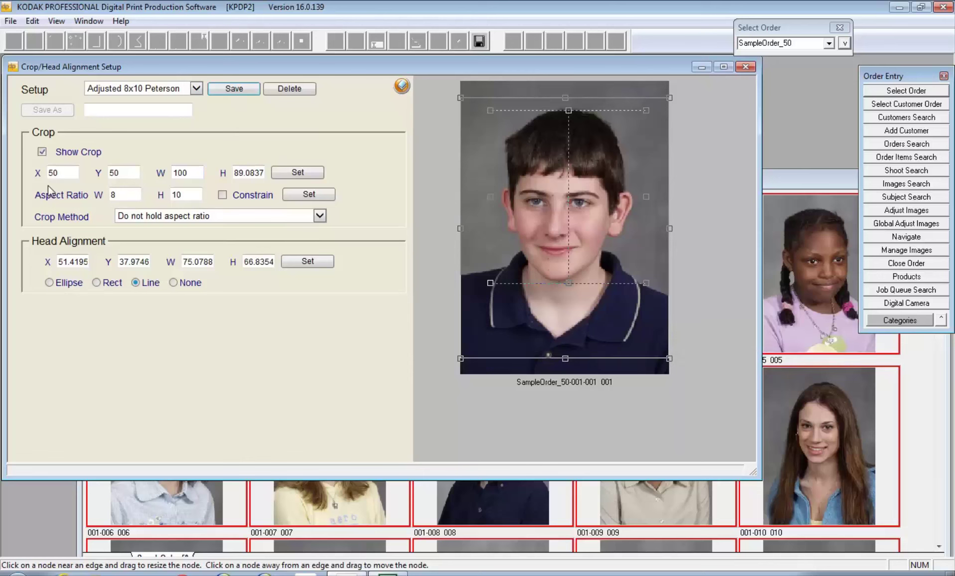
# Step: Constrain the crop's 8 by 10 aspect ratio and choose the method "Hold aspect ratio, contract crop box if necessary"
pyautogui.click(222, 194)
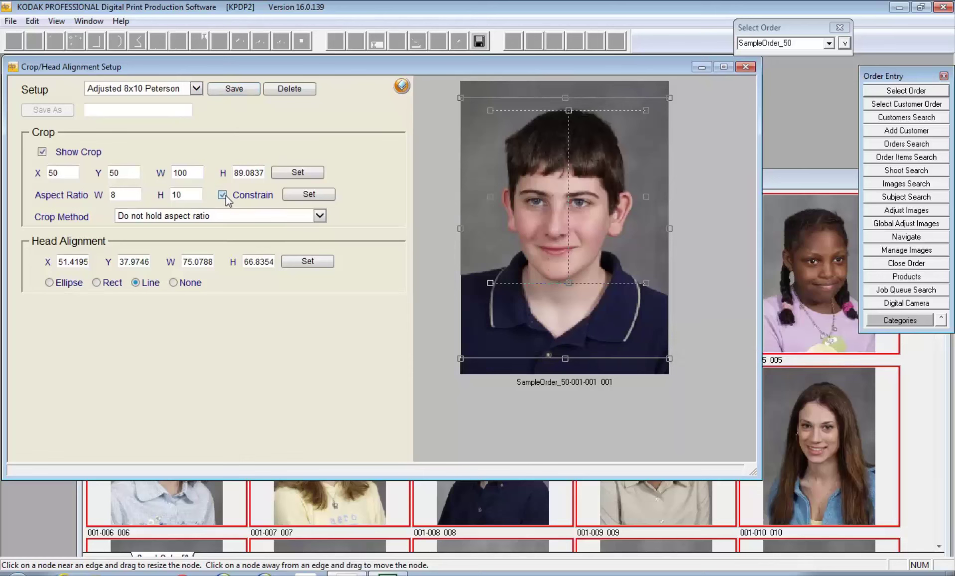
pyautogui.click(319, 196)
pyautogui.click(319, 216)
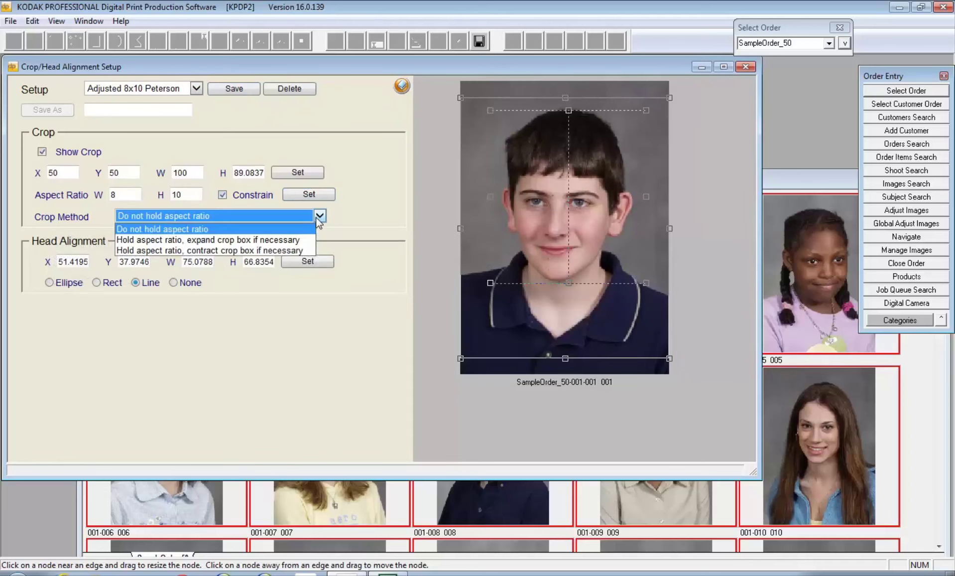
pyautogui.click(242, 251)
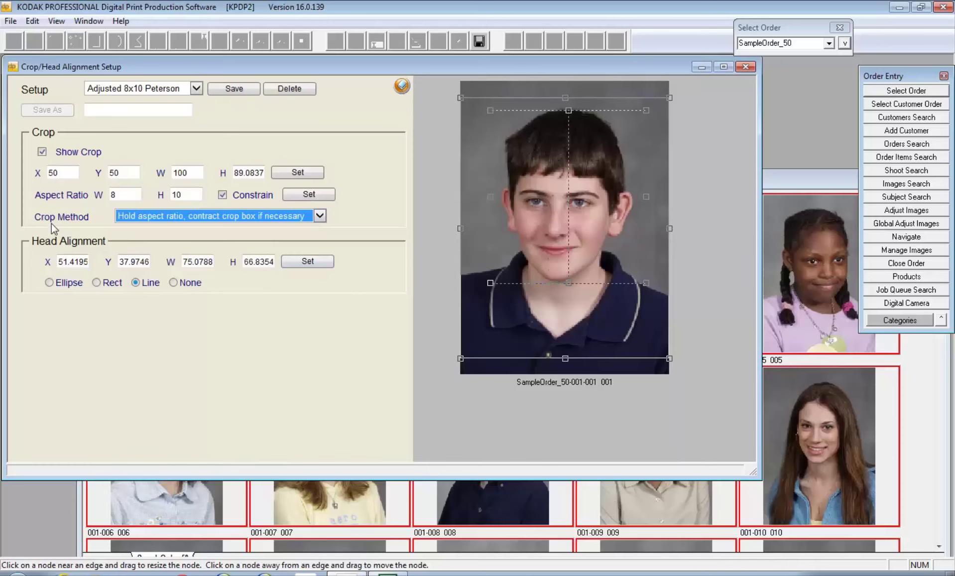
# Step: Try the Rect and Ellipse head alignment shapes, return to Line, and save and close the crop setup
pyautogui.click(96, 283)
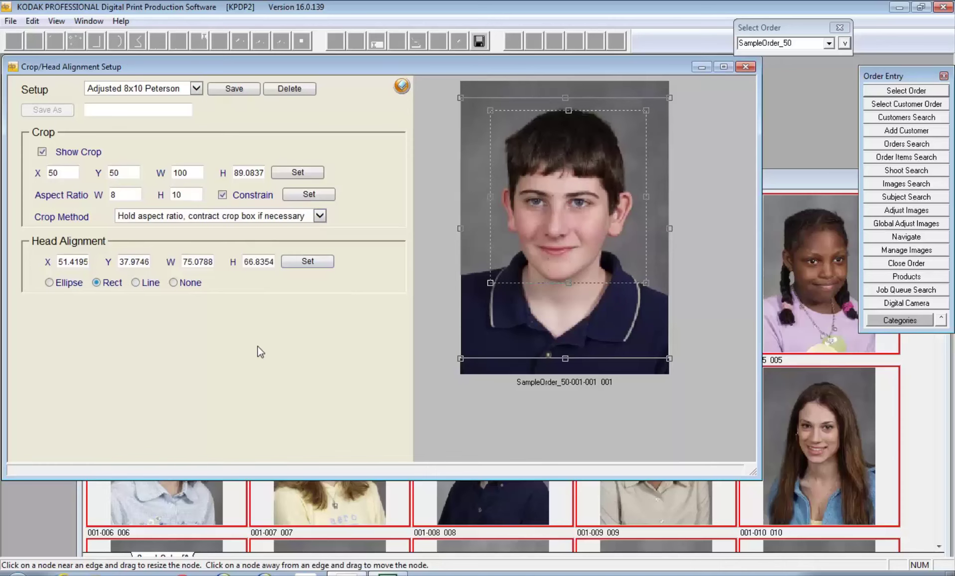
pyautogui.click(49, 283)
pyautogui.click(136, 283)
pyautogui.click(227, 91)
pyautogui.click(746, 68)
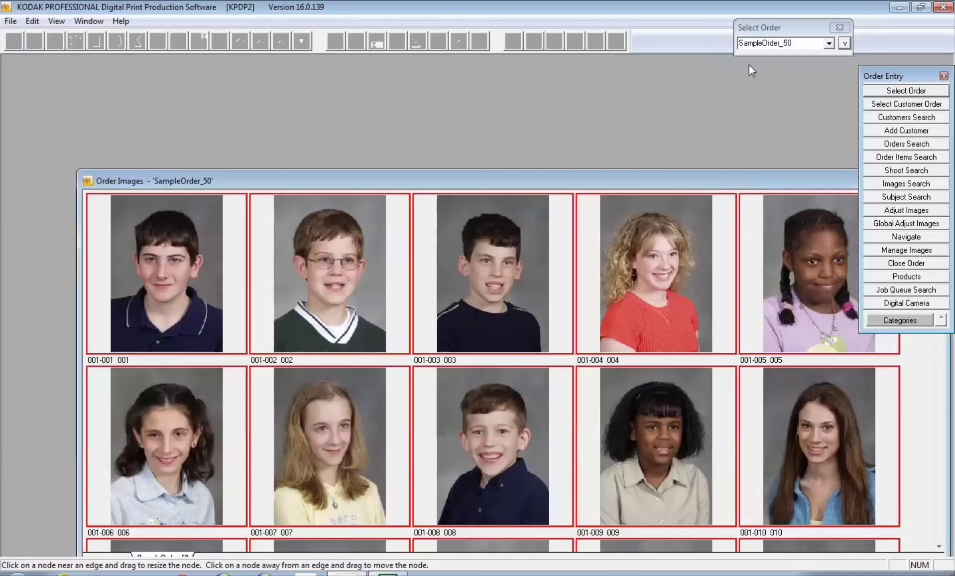
# Step: Open Head Alignment and Group Balancing for the selected order images and look through the list of images for processing
pyautogui.rightClick(494, 237)
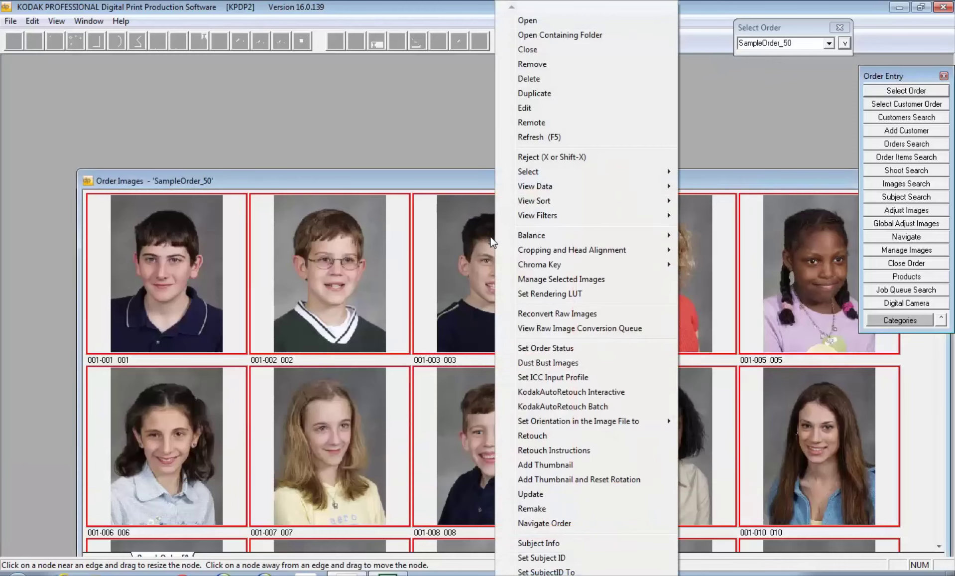
pyautogui.moveTo(533, 256)
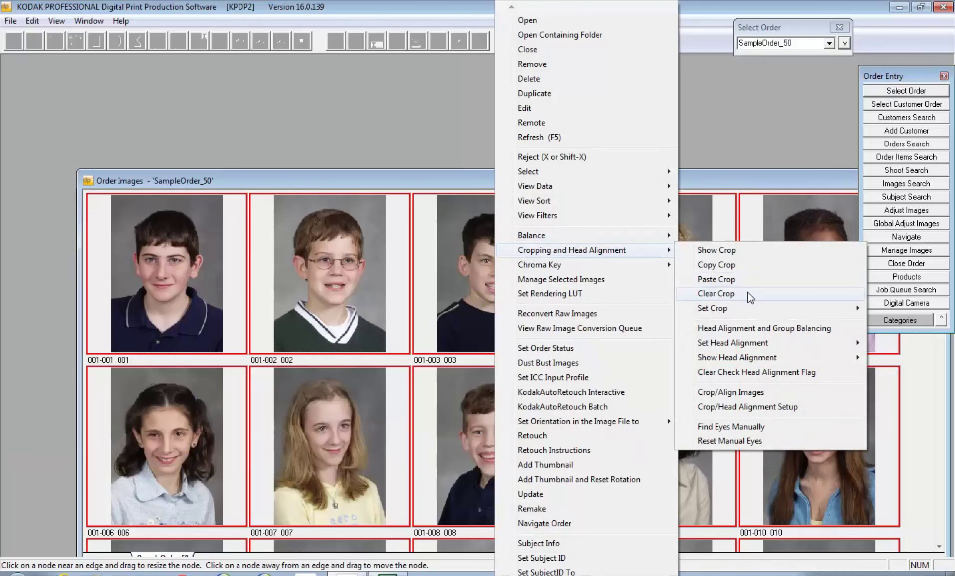
pyautogui.click(761, 327)
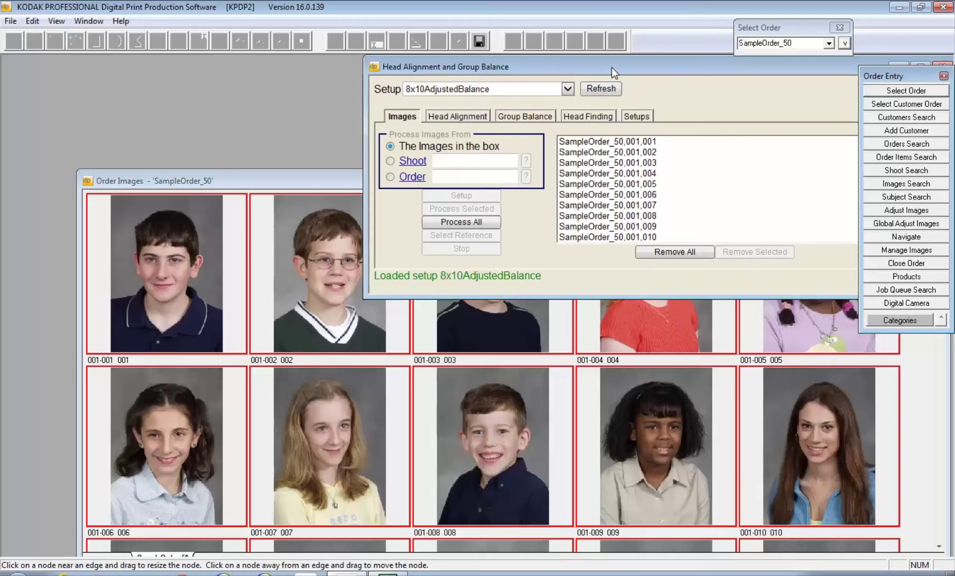
pyautogui.moveTo(612, 67); pyautogui.dragTo(295, 173)
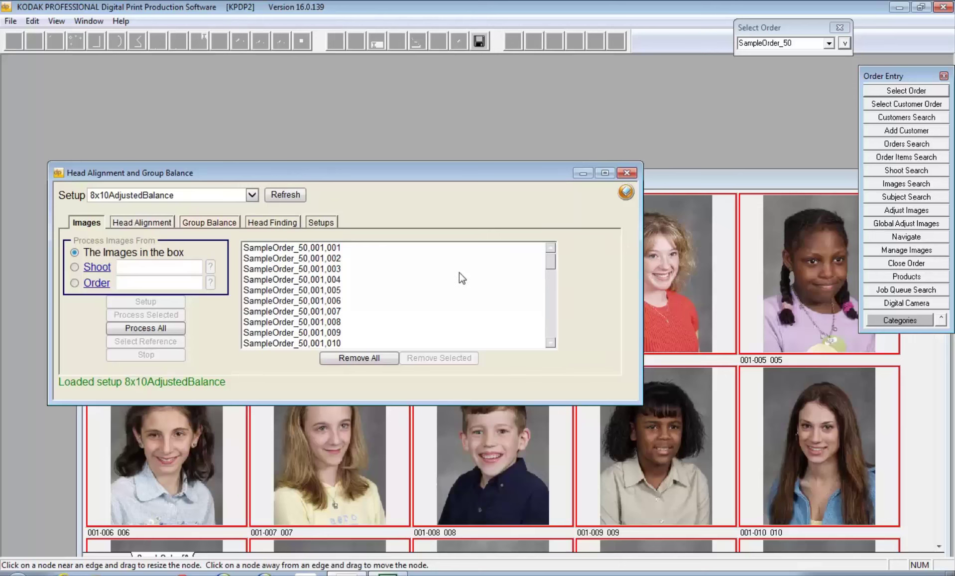
pyautogui.moveTo(551, 262)
pyautogui.mouseDown()
pyautogui.moveTo(551, 284)
pyautogui.moveTo(555, 242)
pyautogui.mouseUp()
# Step: Choose the adjusted 8x10 crop for head alignment in the 8x10AdjustedBalance setup
pyautogui.click(142, 223)
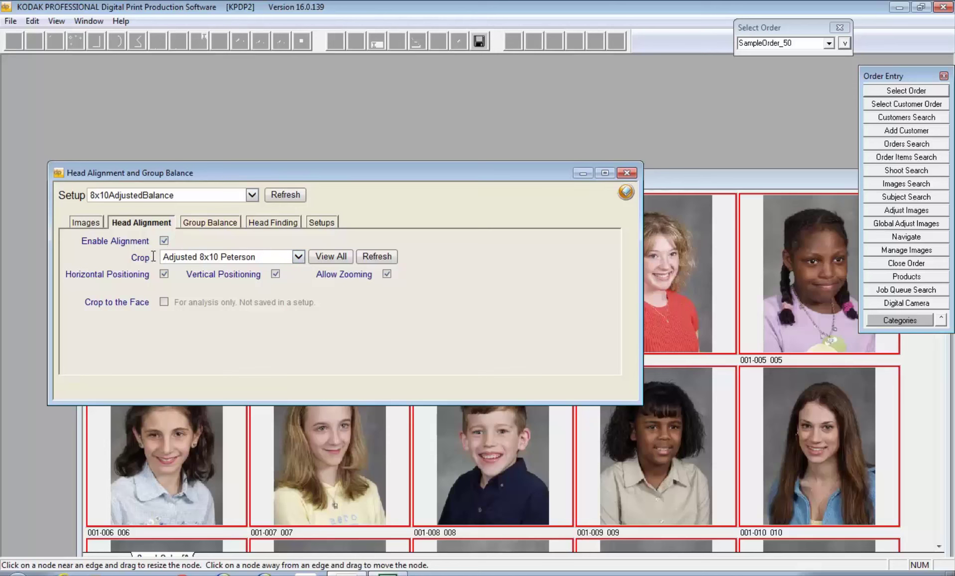
pyautogui.click(298, 256)
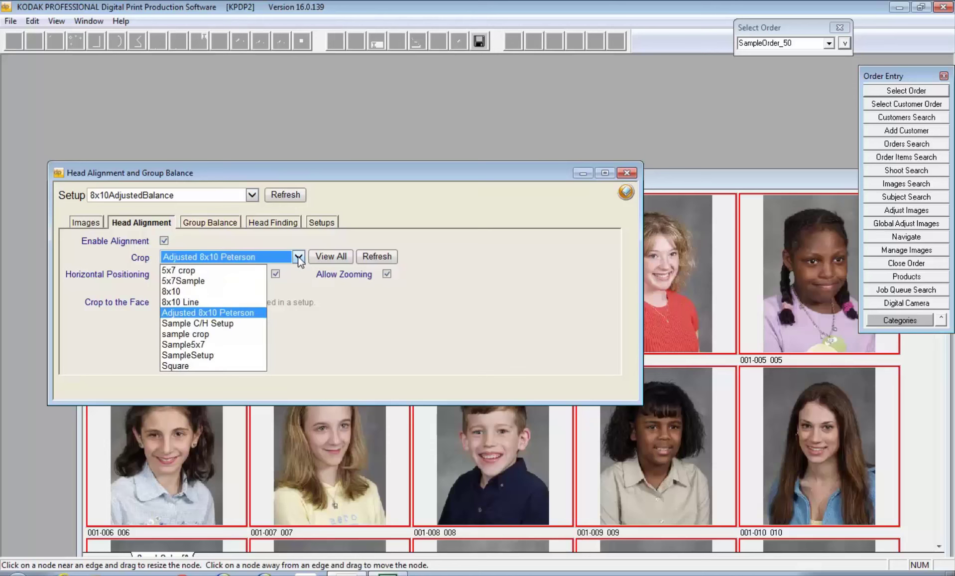
pyautogui.click(252, 315)
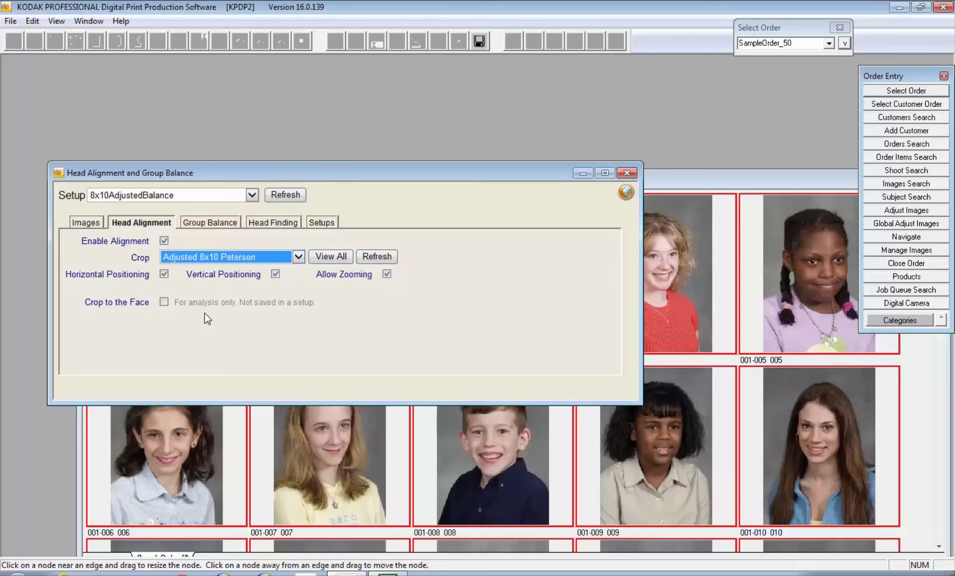
# Step: Review the group balance options and display the parameters of the 8x10Adjusted group balance setup
pyautogui.click(219, 225)
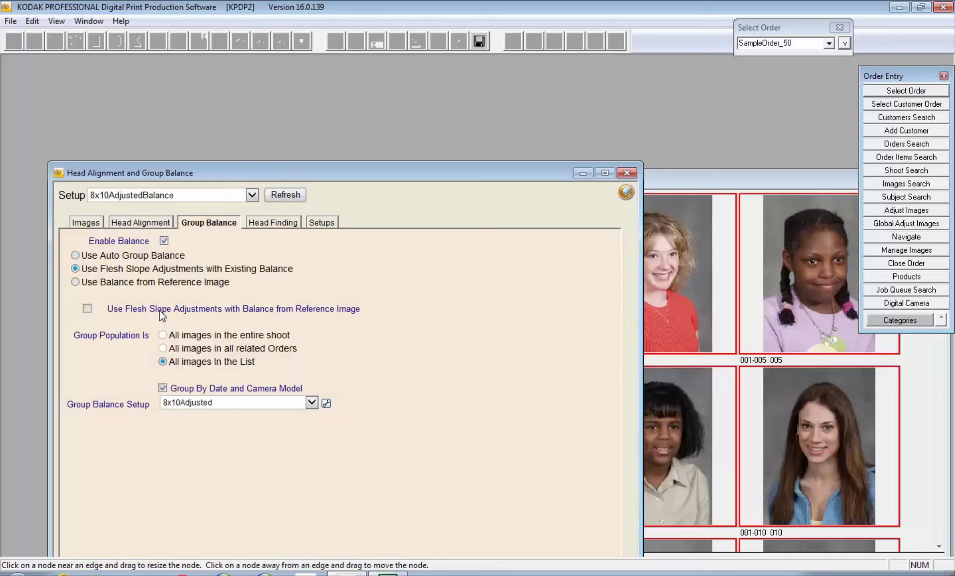
pyautogui.click(88, 309)
pyautogui.click(87, 309)
pyautogui.click(327, 404)
pyautogui.moveTo(424, 172); pyautogui.dragTo(477, 101)
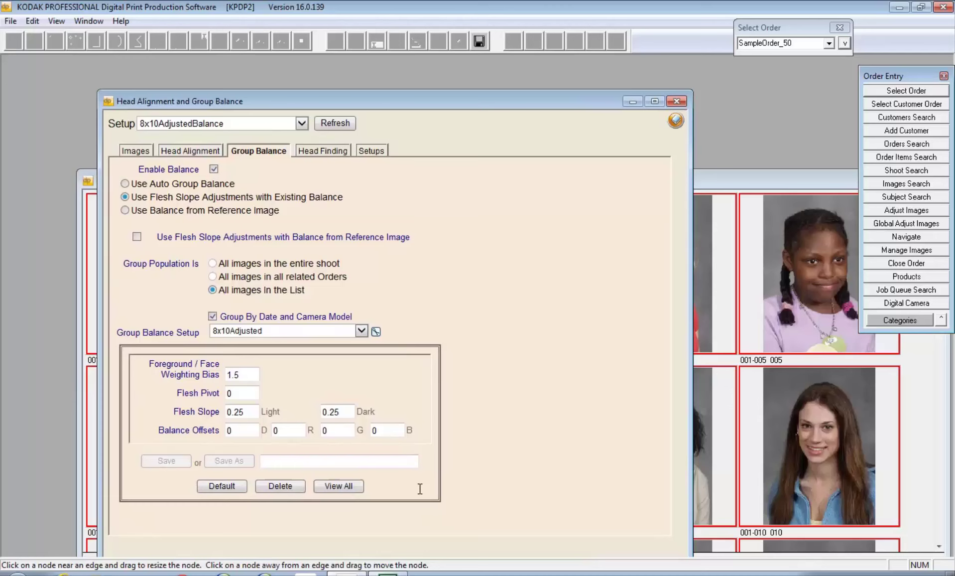
# Step: Search the help for "group balance" and read the Group Balance tab topic's explanations of the setup parameters
pyautogui.click(121, 22)
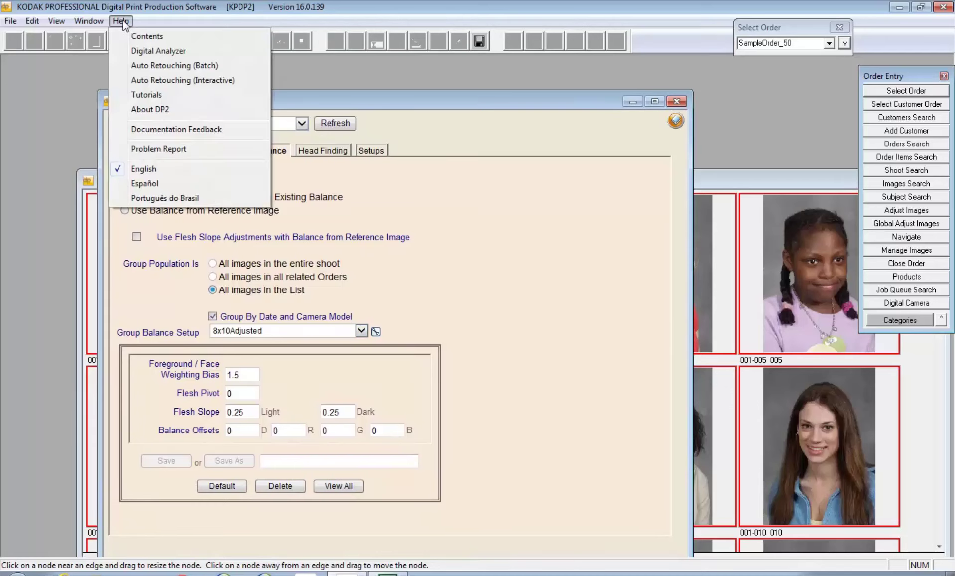
pyautogui.click(140, 37)
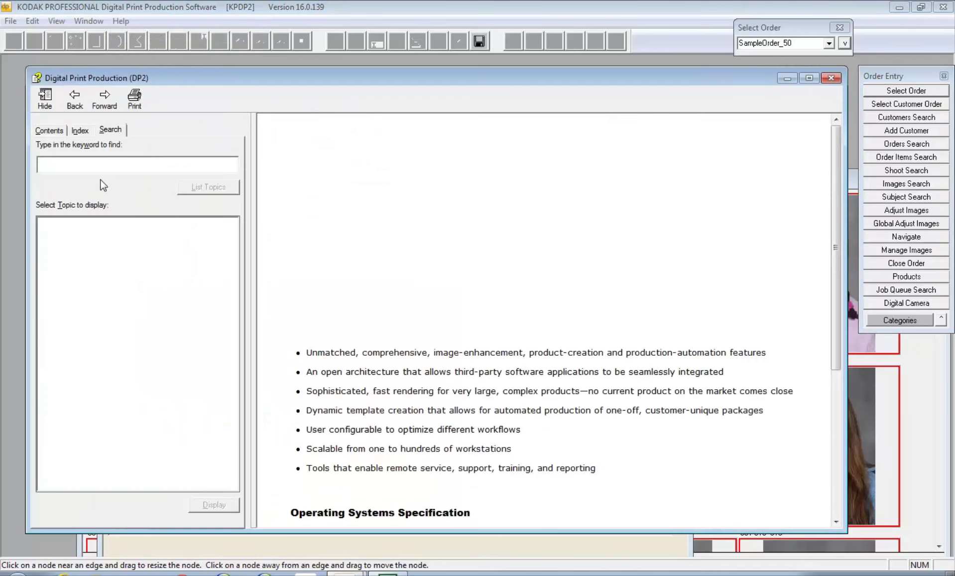
pyautogui.click(102, 165)
pyautogui.write('gr')
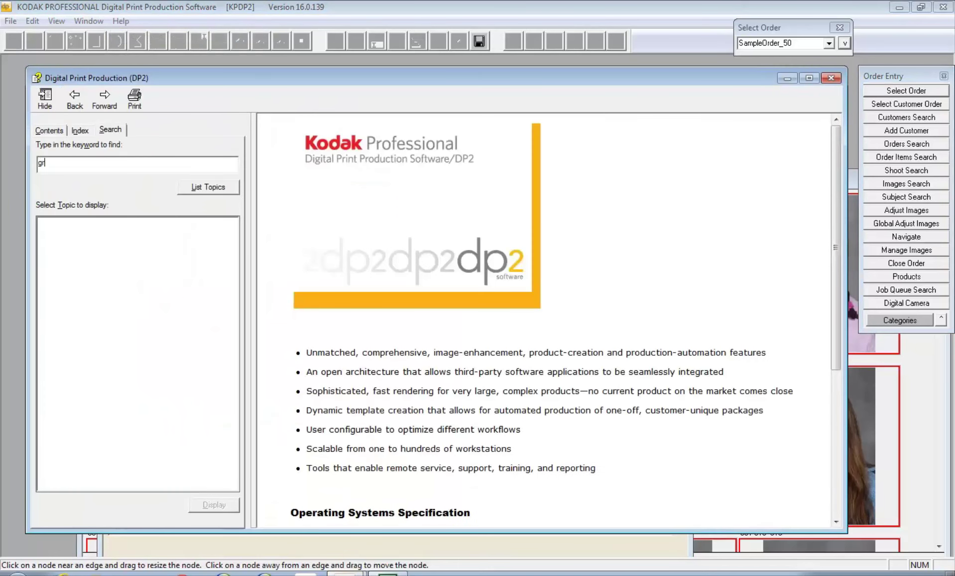
pyautogui.write('oup balance')
pyautogui.press('Return')
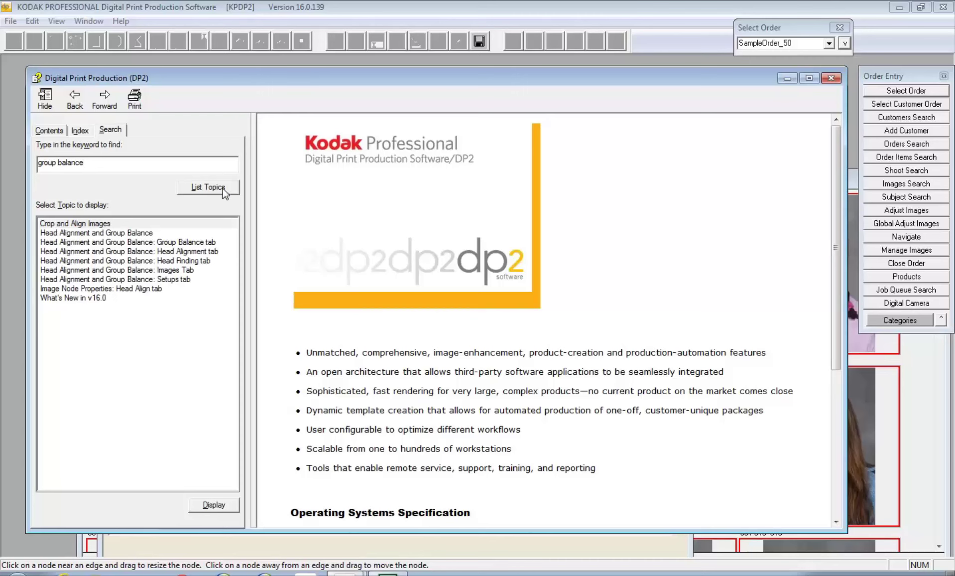
pyautogui.doubleClick(148, 243)
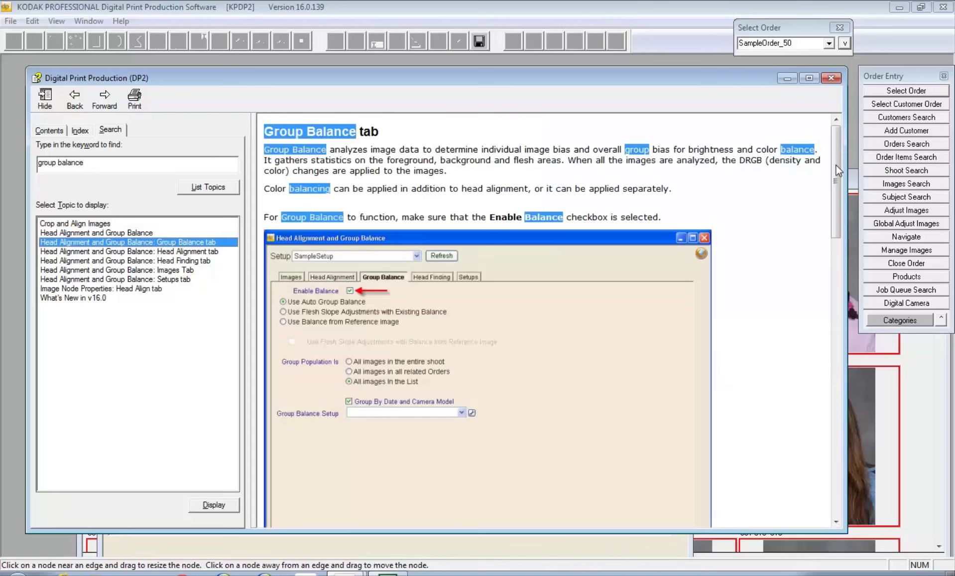
pyautogui.moveTo(837, 165); pyautogui.dragTo(812, 425)
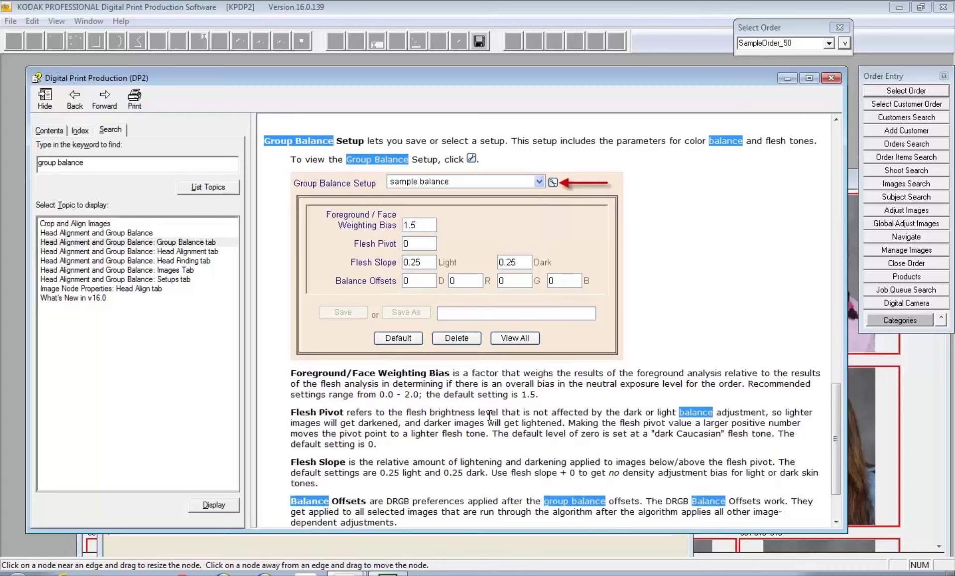
pyautogui.click(831, 79)
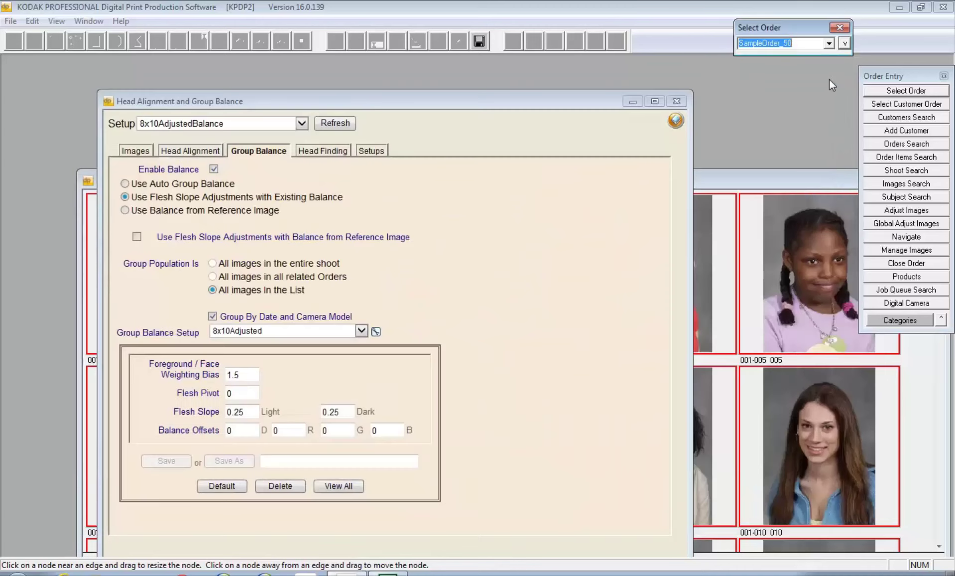
# Step: Review the head finding settings and the options for saving the current head alignment and balance setup
pyautogui.moveTo(375, 101); pyautogui.dragTo(380, 88)
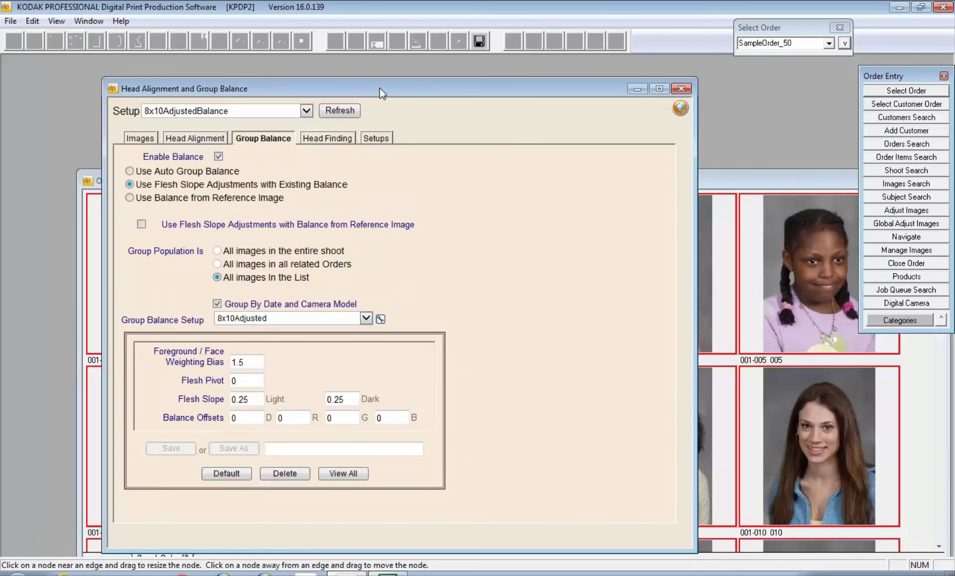
pyautogui.click(328, 140)
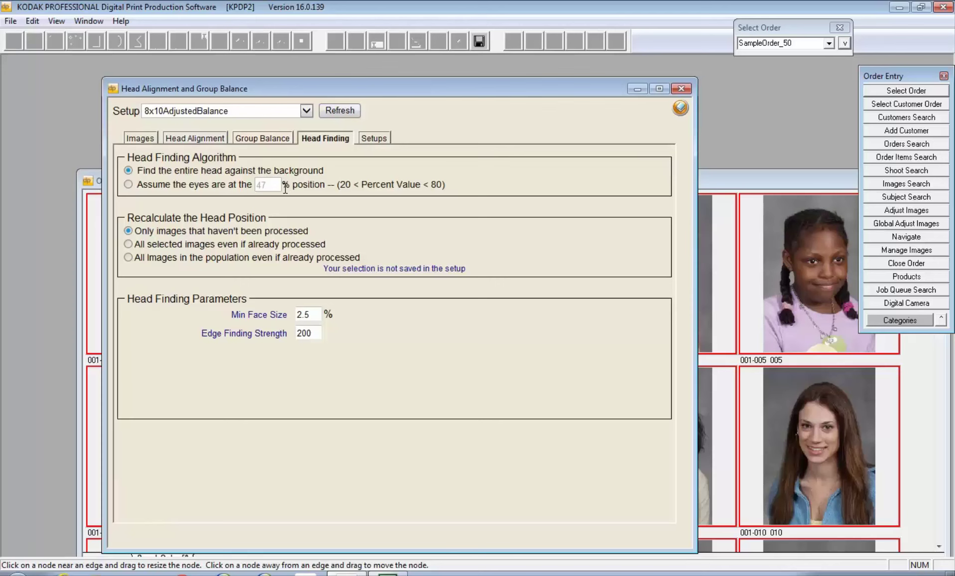
pyautogui.click(372, 142)
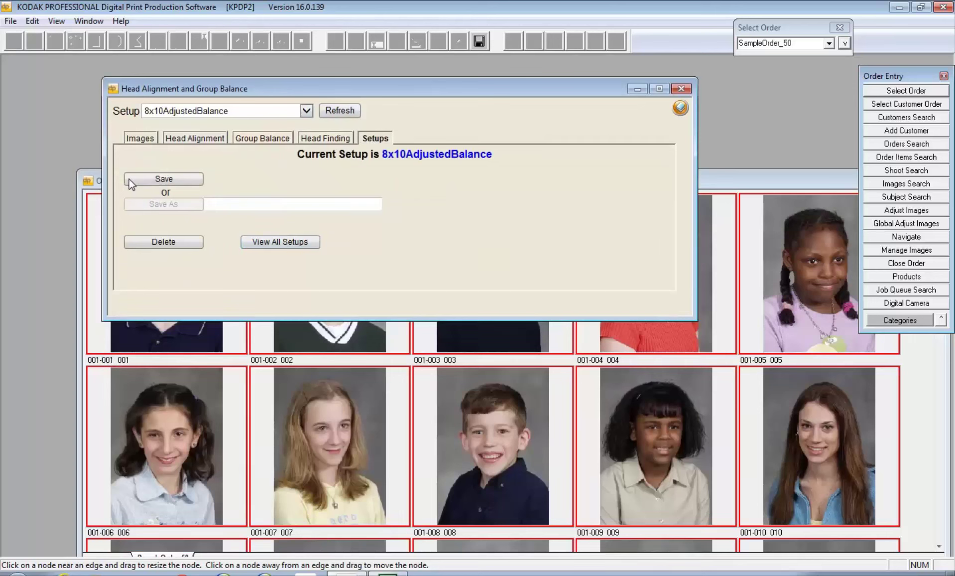
# Step: Process all the listed images with the 8x10AdjustedBalance setup
pyautogui.click(225, 107)
pyautogui.click(133, 142)
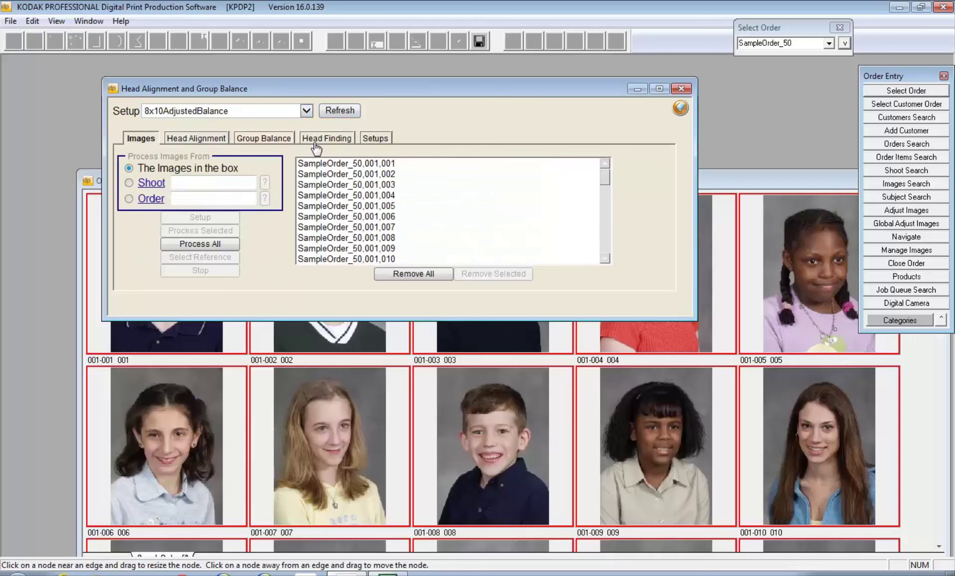
pyautogui.click(205, 243)
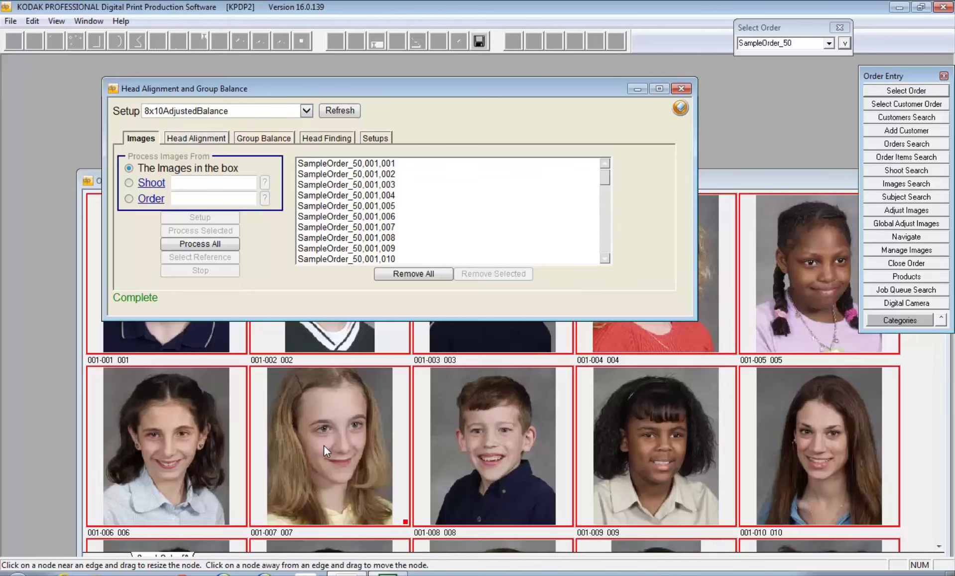
# Step: Close the Head Alignment and Group Balance window and turn on Crop/Align Images for image 007 alone
pyautogui.click(681, 89)
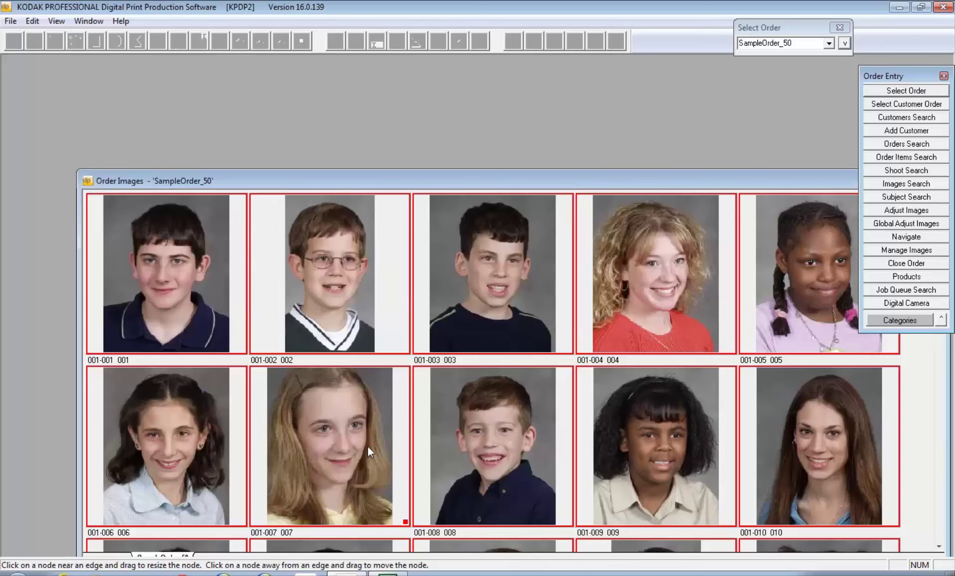
pyautogui.moveTo(365, 464)
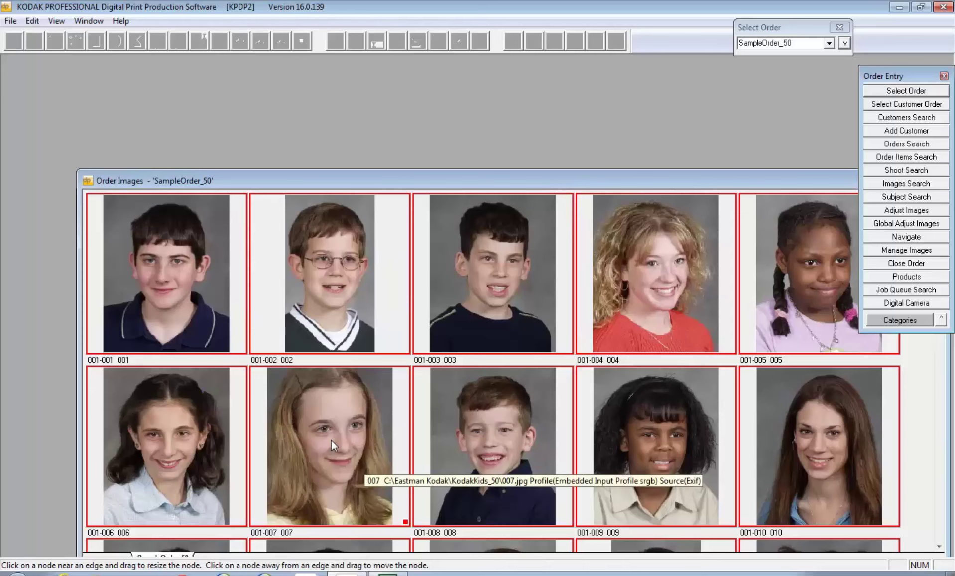
pyautogui.rightClick(330, 409)
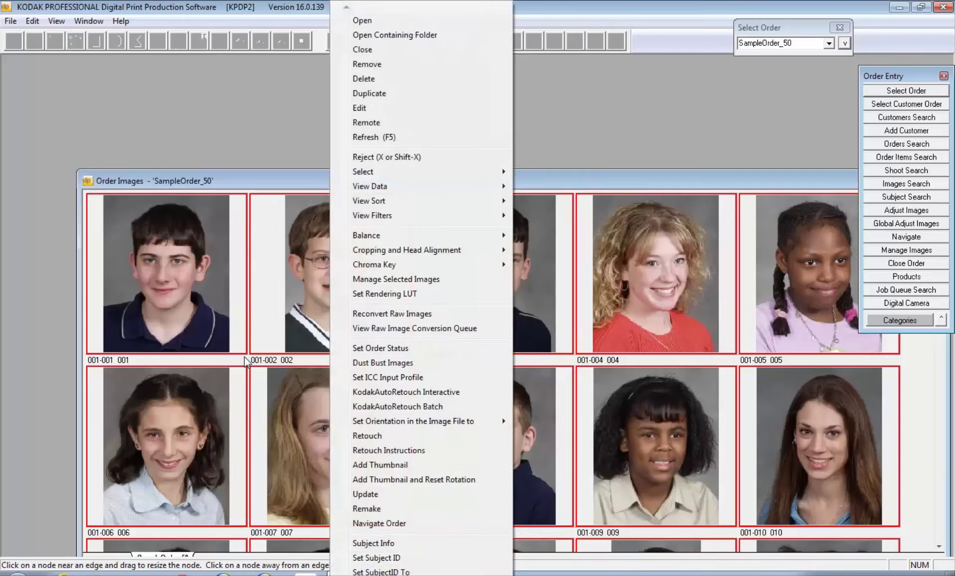
pyautogui.click(309, 364)
pyautogui.click(321, 389)
pyautogui.rightClick(332, 408)
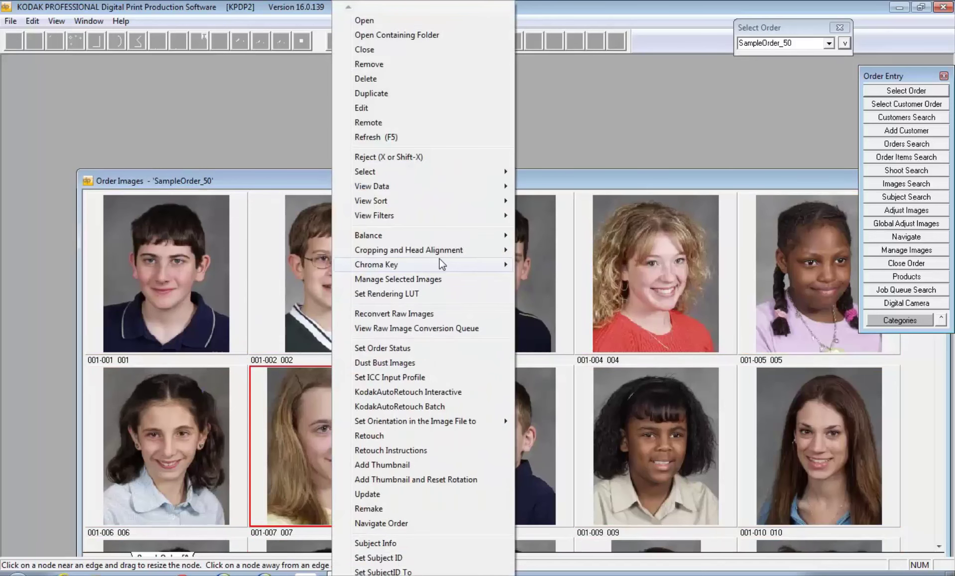
pyautogui.moveTo(443, 256)
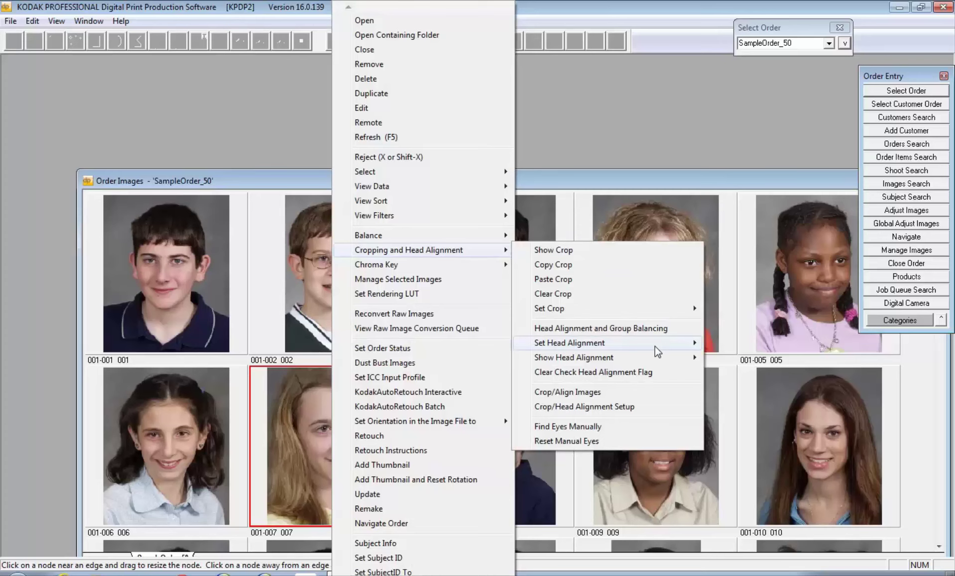
pyautogui.click(583, 394)
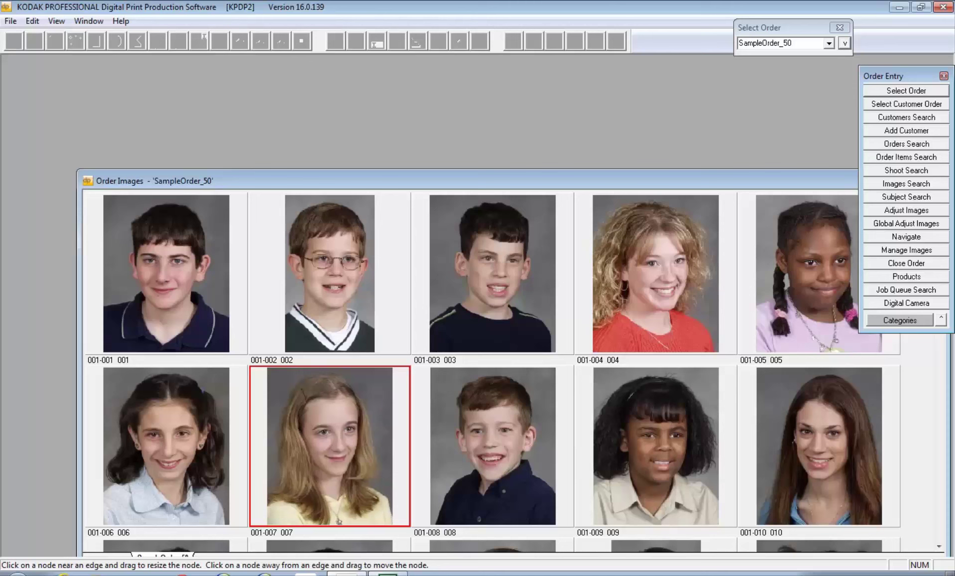
# Step: Display images 009 and 004 cropped and aligned, and open the cropping and head alignment options for image 004
pyautogui.click(656, 446)
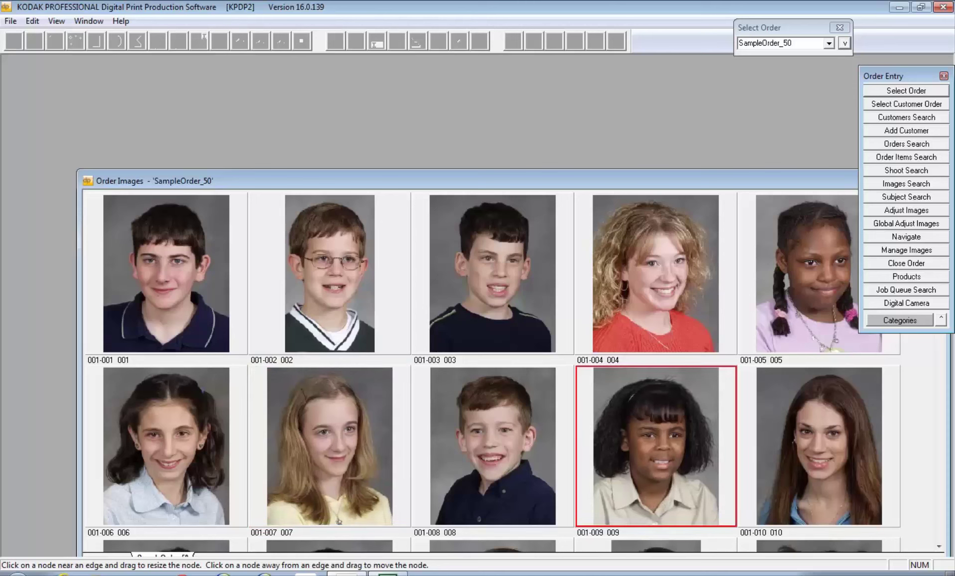
pyautogui.click(656, 273)
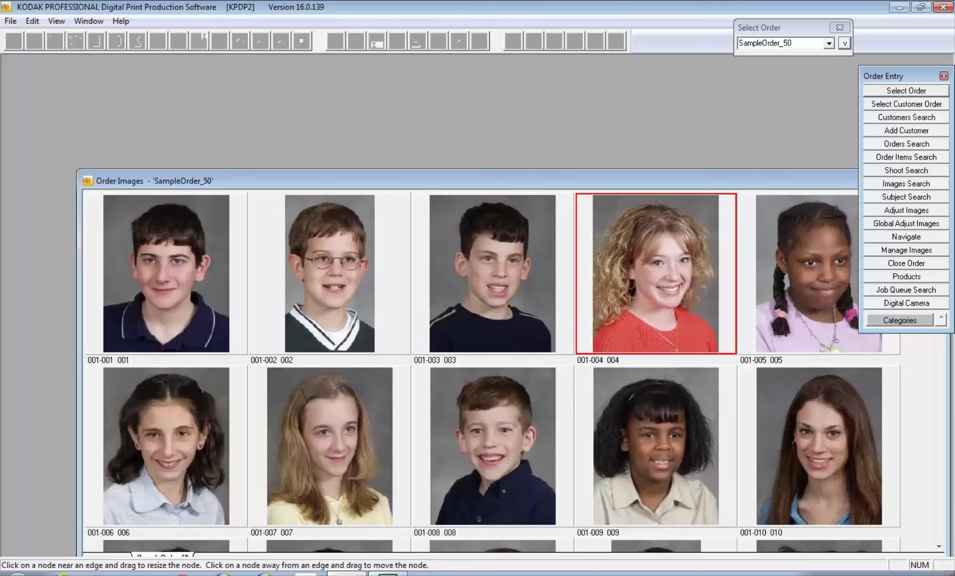
pyautogui.rightClick(670, 277)
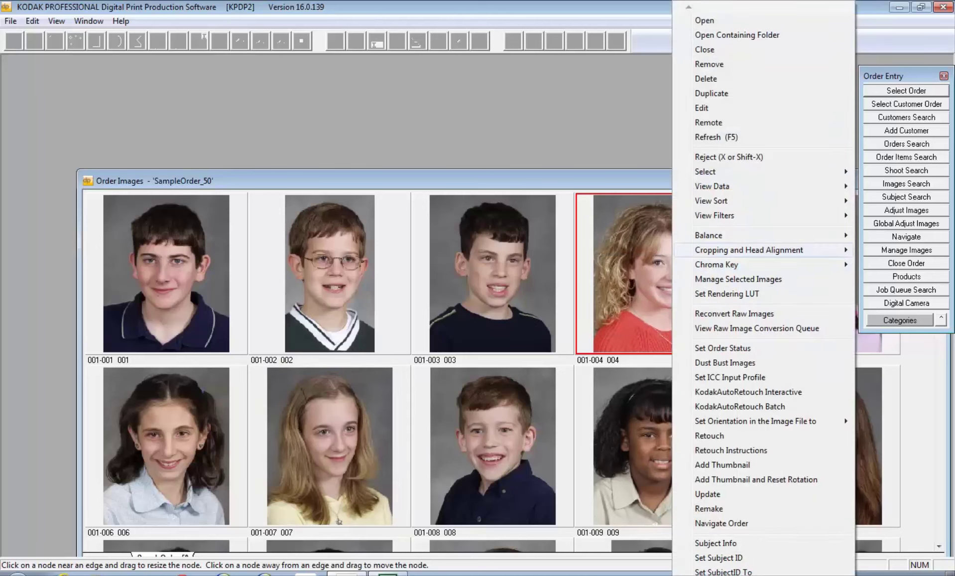
pyautogui.moveTo(749, 249)
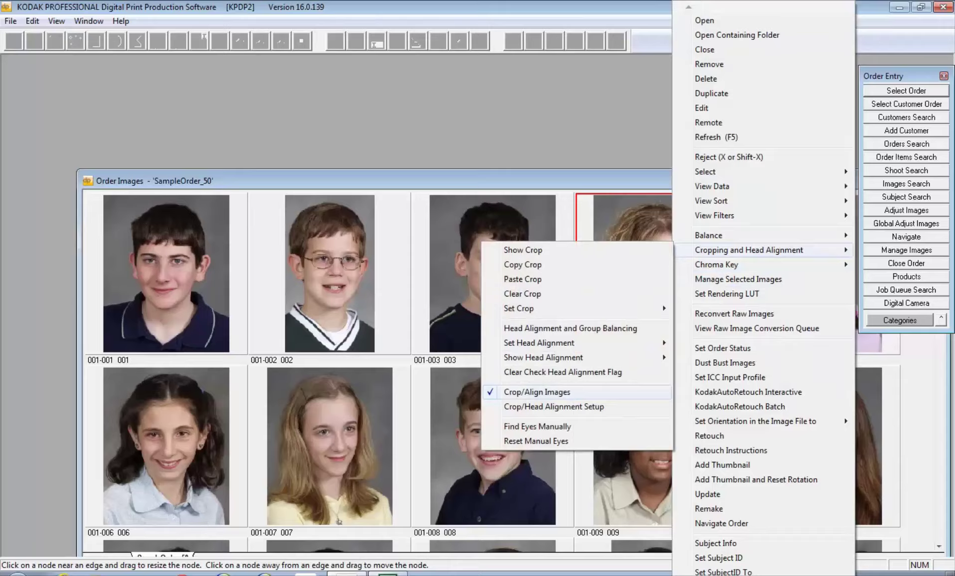